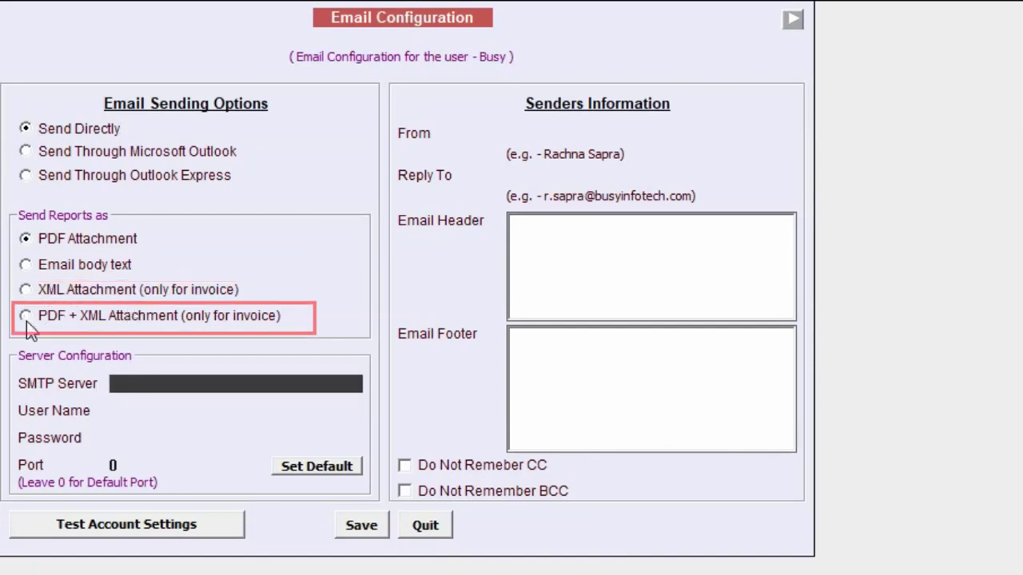
Enter smtp.gmail.com as the SMTP server and the sender's Gmail address as user name
type("sm")
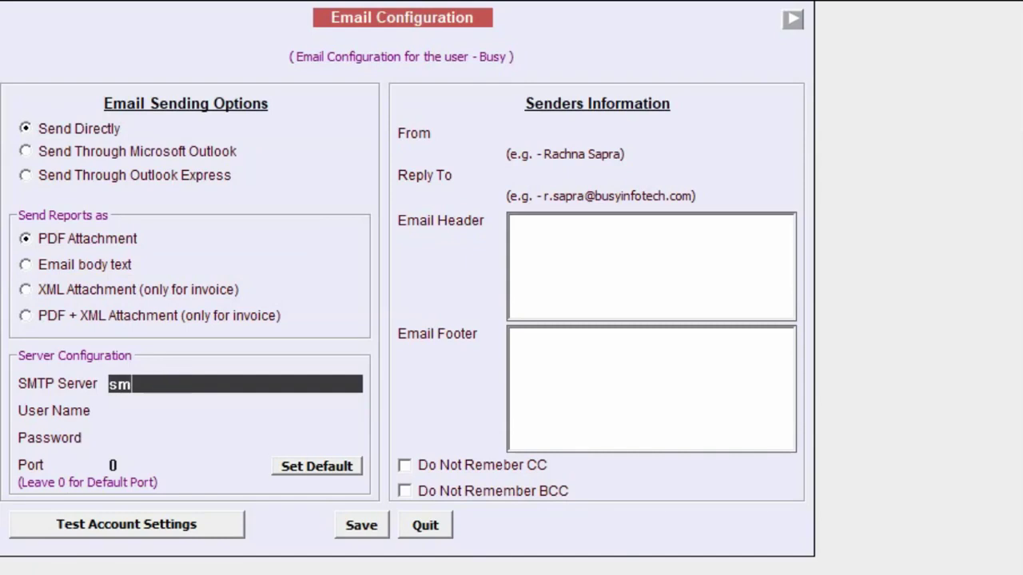
type("tp.gmail.com")
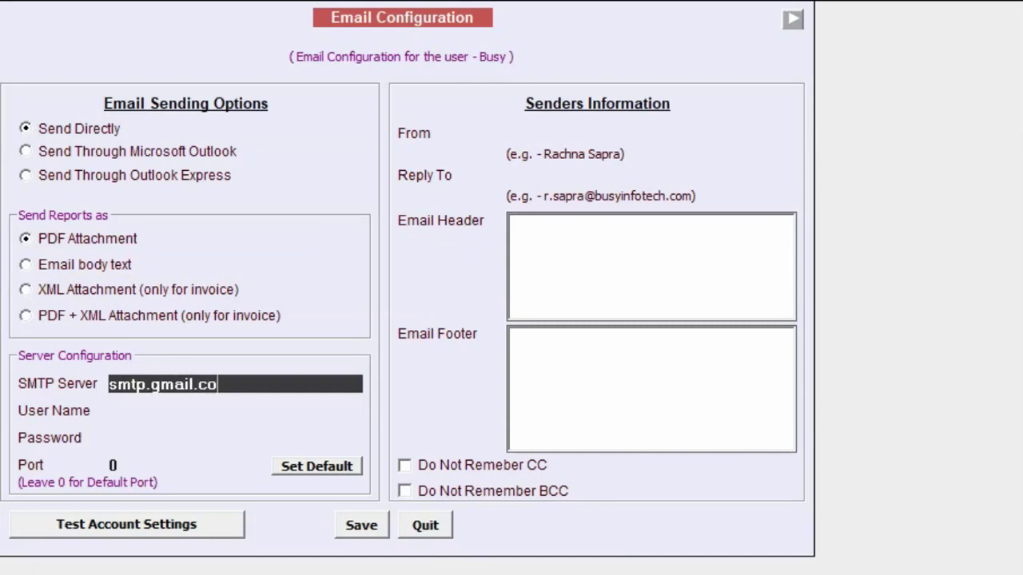
key("Return")
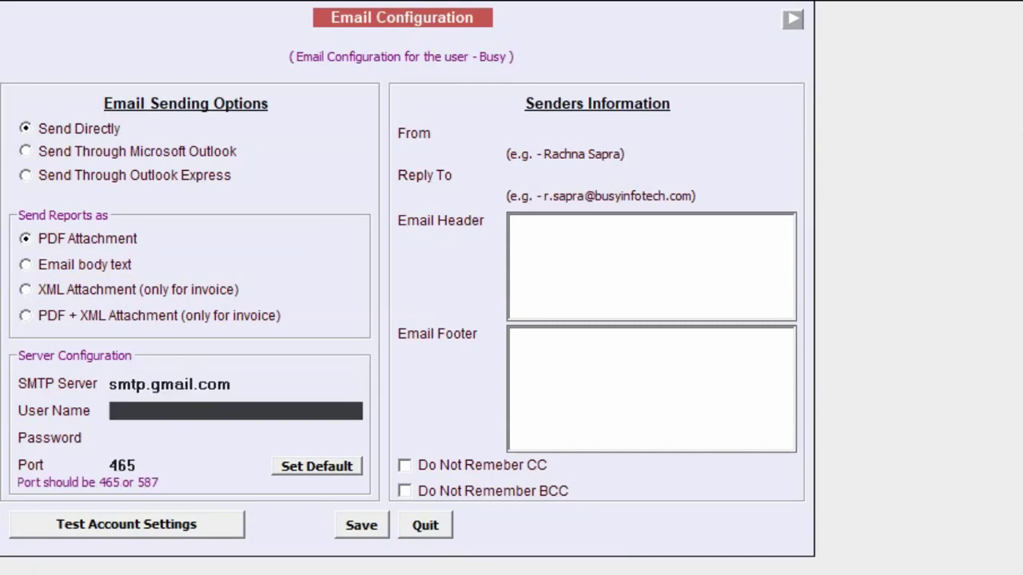
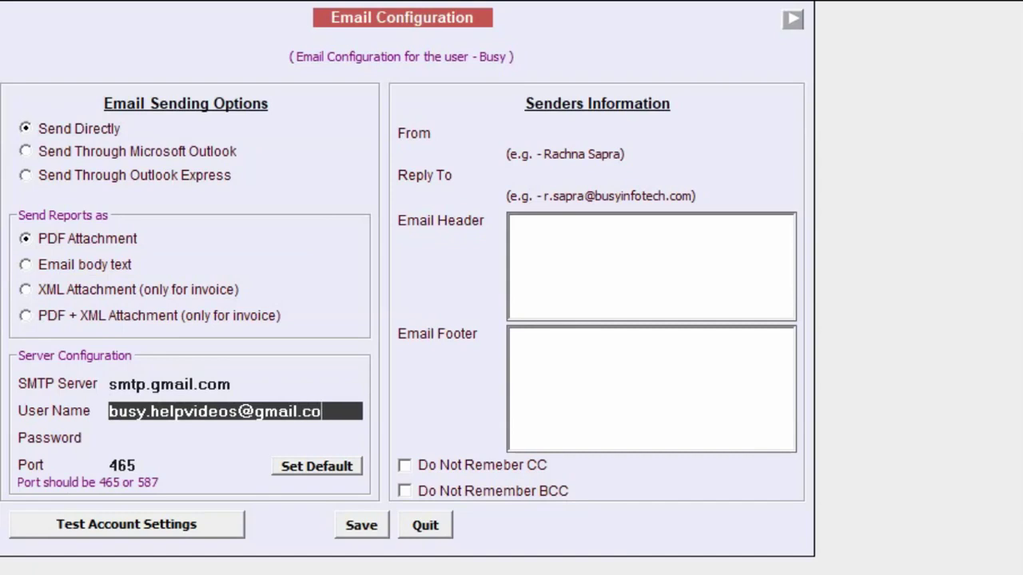
key("Return")
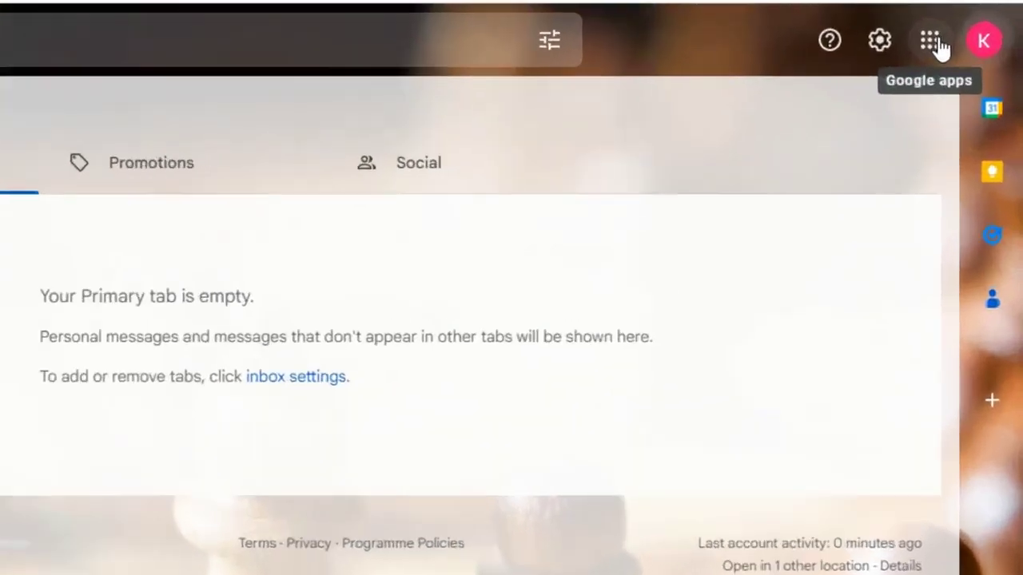
Go to the Google Account's Security settings and begin 2-Step Verification setup
left_click(939, 50)
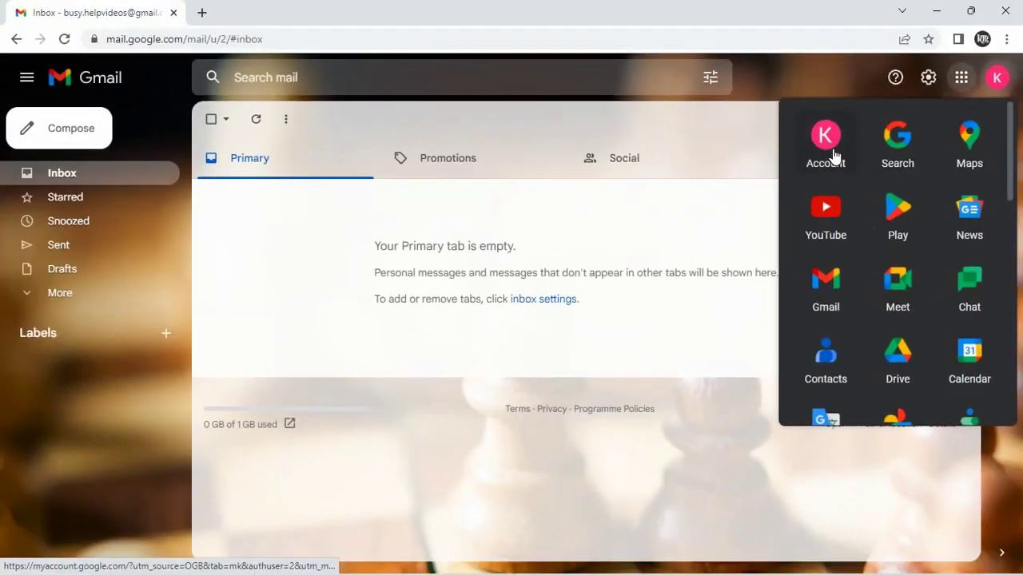
left_click(833, 157)
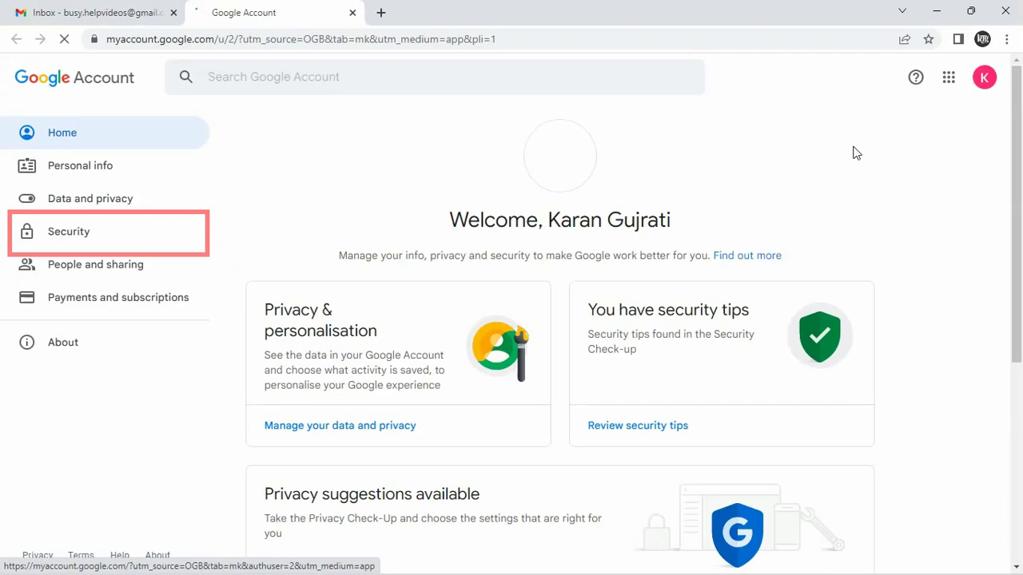
left_click(132, 234)
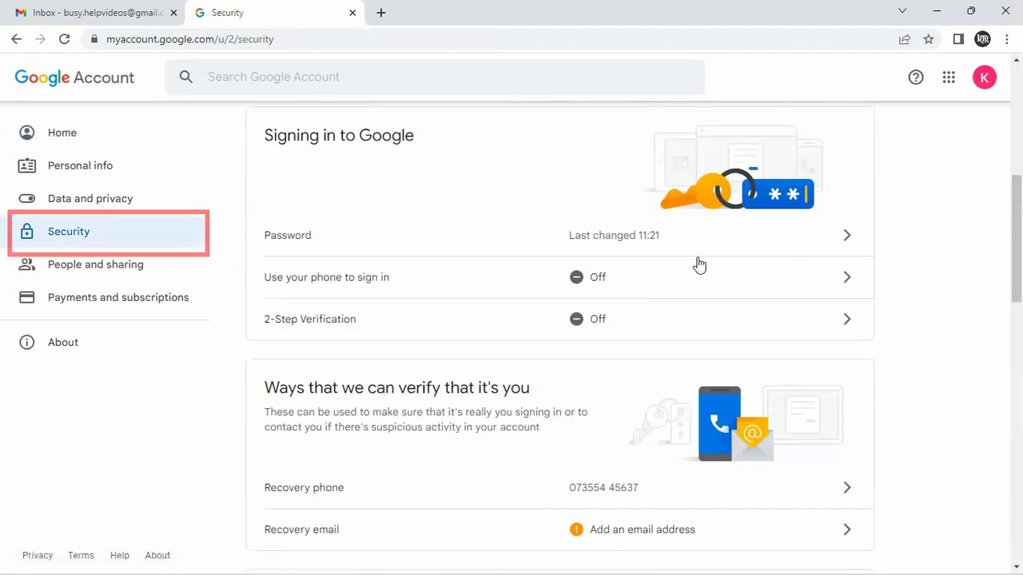
left_click(612, 327)
Verify the phone number with the texted code and turn on 2-Step Verification
scroll(605, 331, "down", 2)
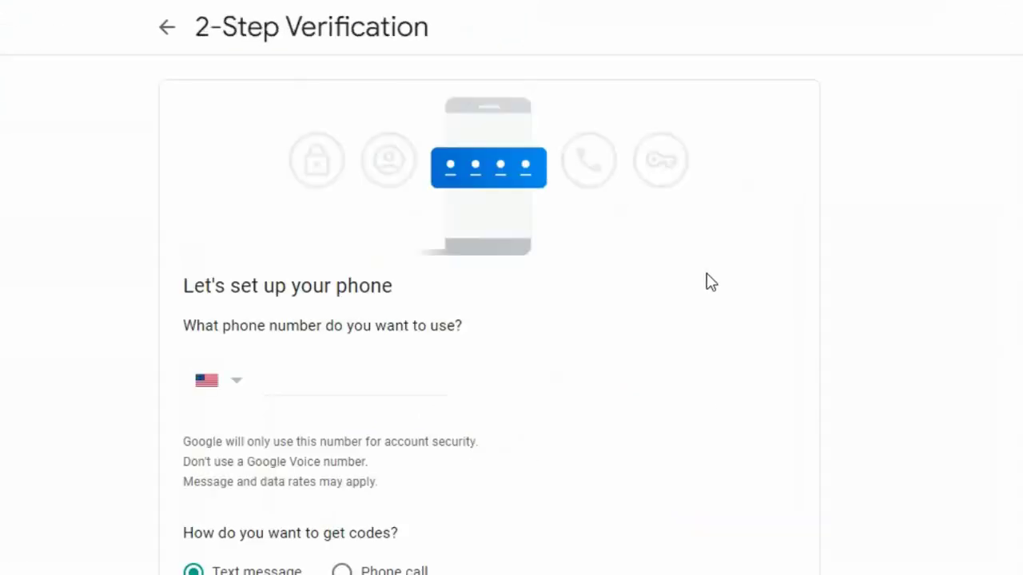
scroll(705, 282, "down", 3)
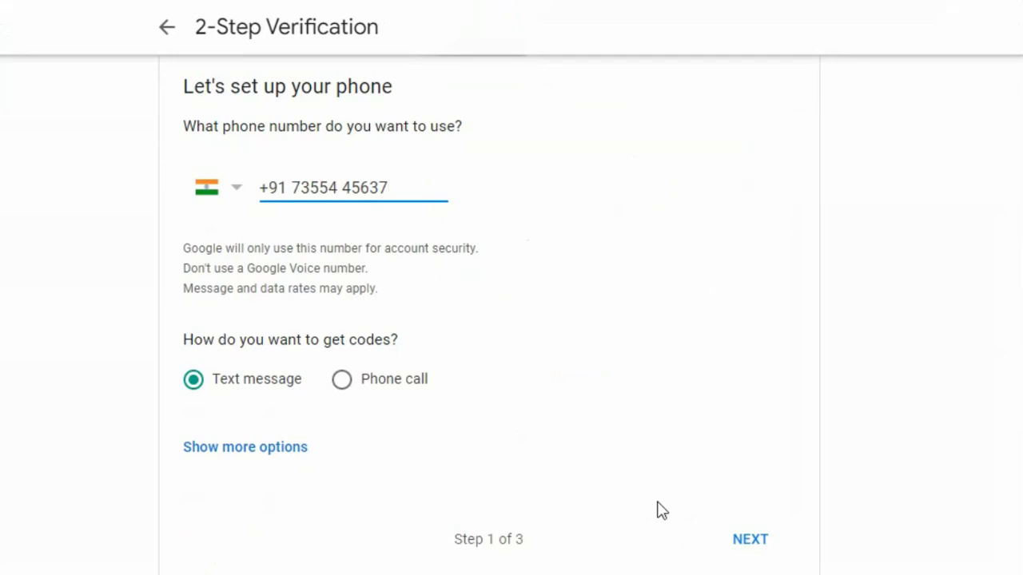
left_click(743, 546)
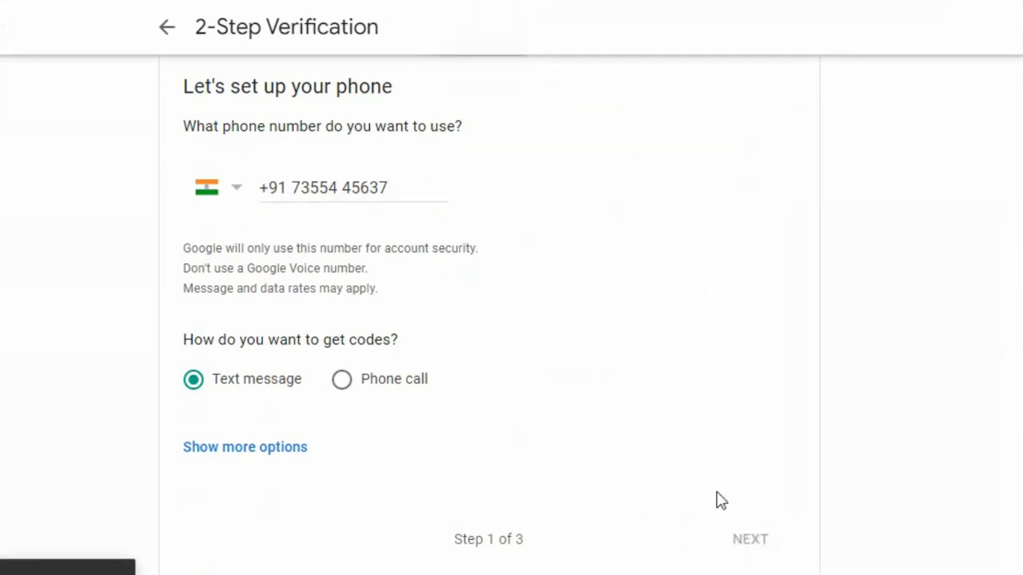
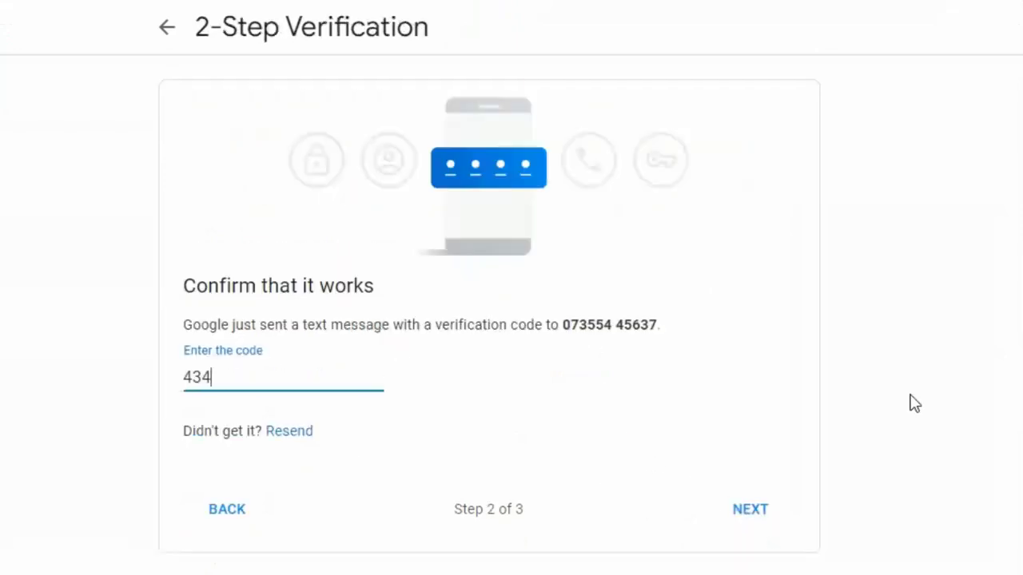
left_click(753, 517)
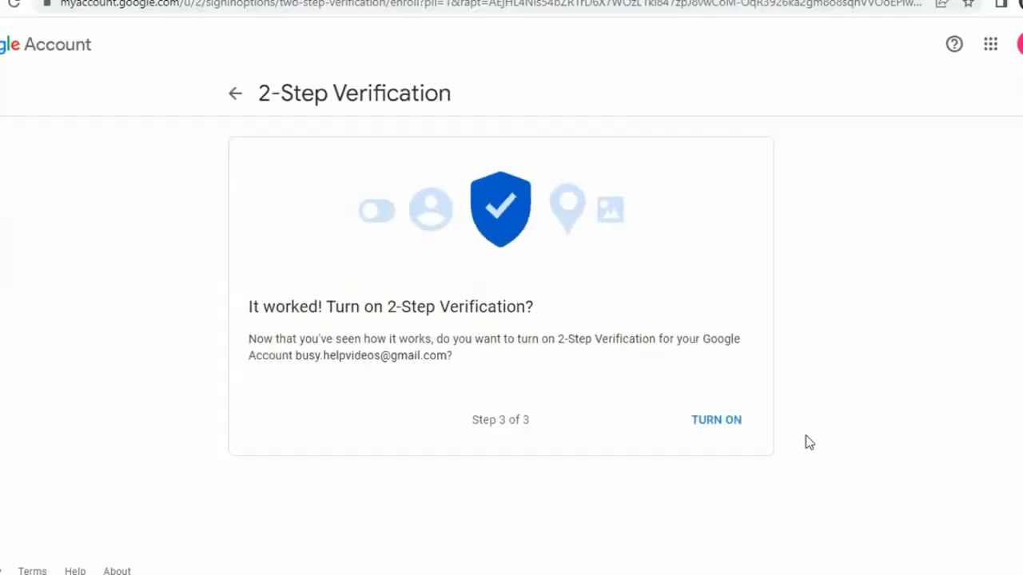
left_click(713, 425)
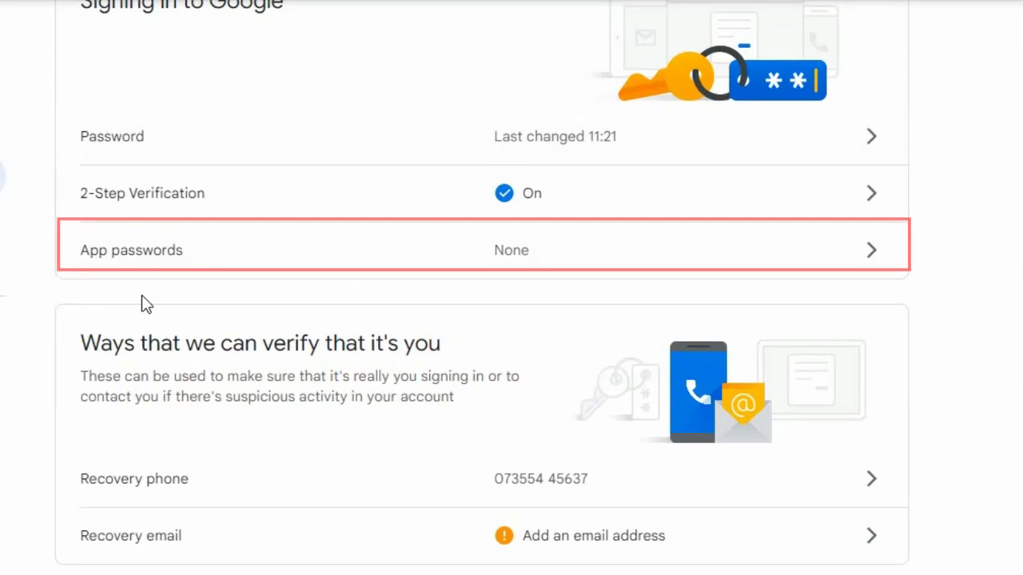
Under App passwords, choose Other (Custom name) and name the app BUSY
left_click(863, 257)
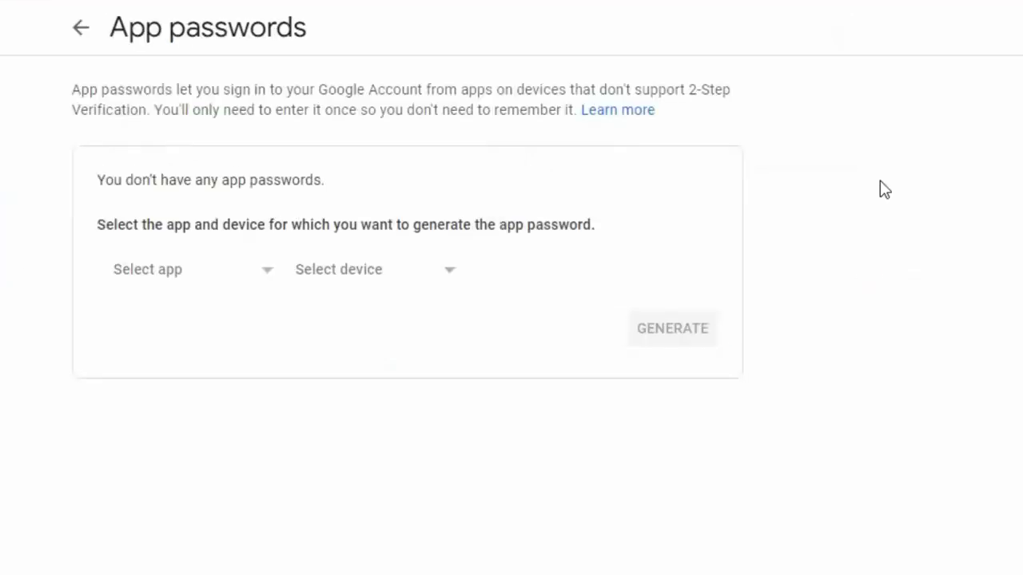
left_click(269, 269)
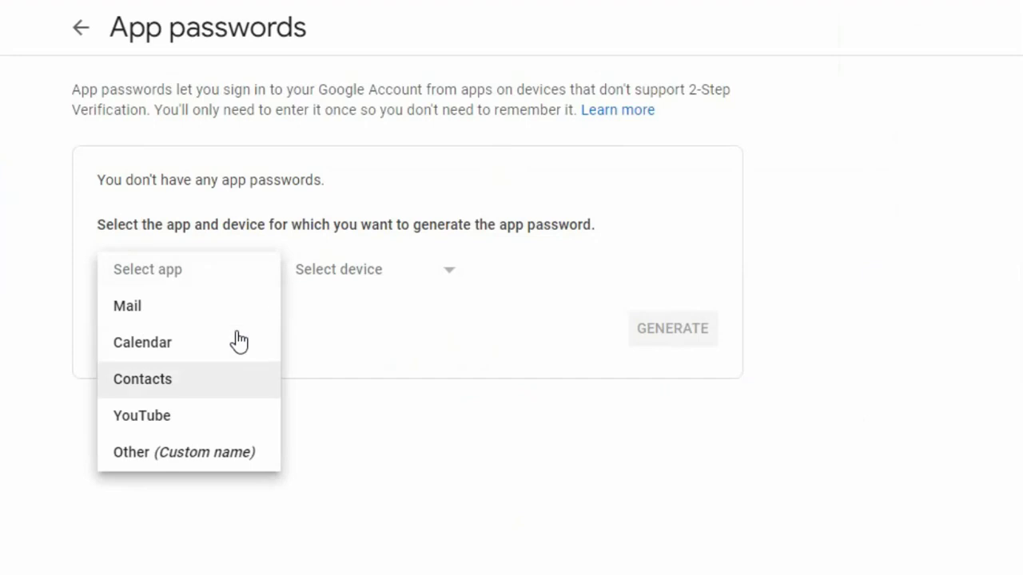
left_click(223, 465)
left_click(241, 272)
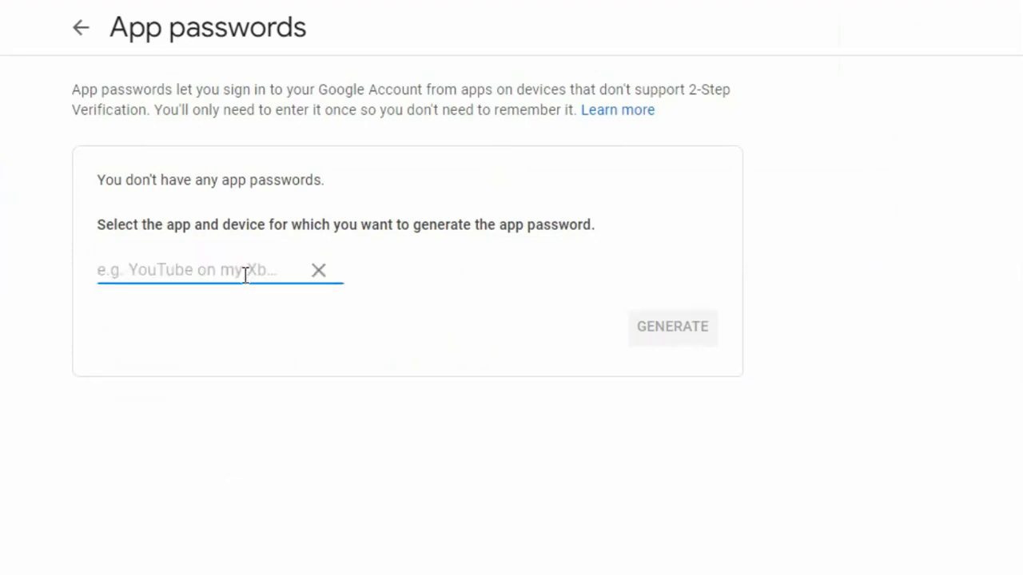
type("BUSY")
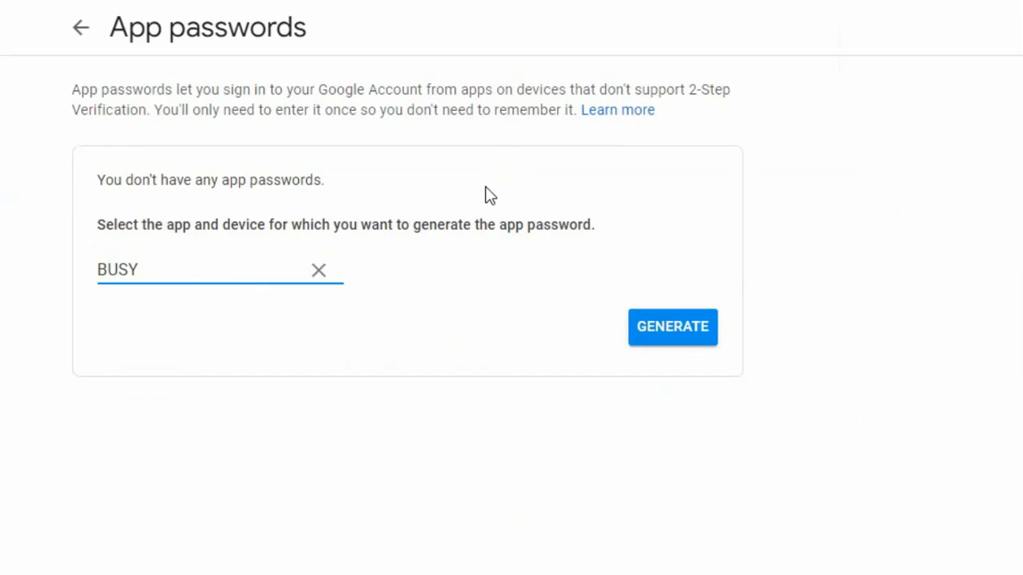
Generate the BUSY app password and copy it to the clipboard
left_click(699, 329)
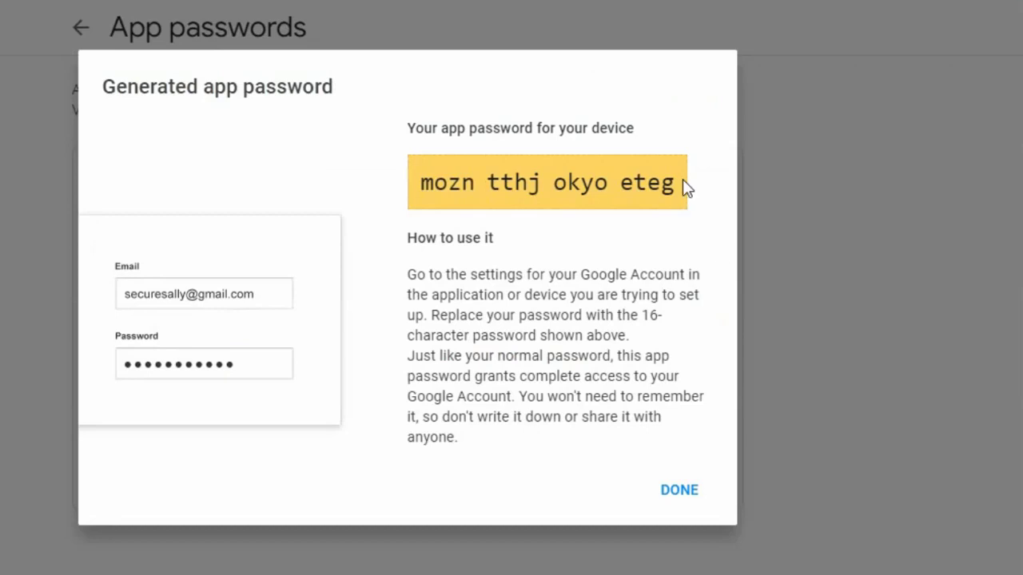
left_click_drag(683, 179, 405, 167)
right_click(438, 180)
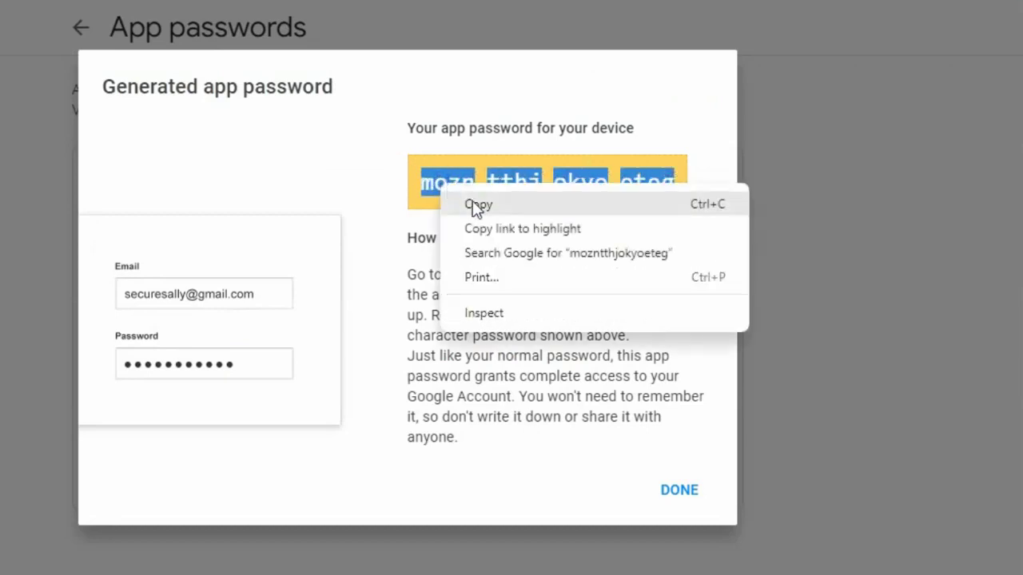
left_click(475, 204)
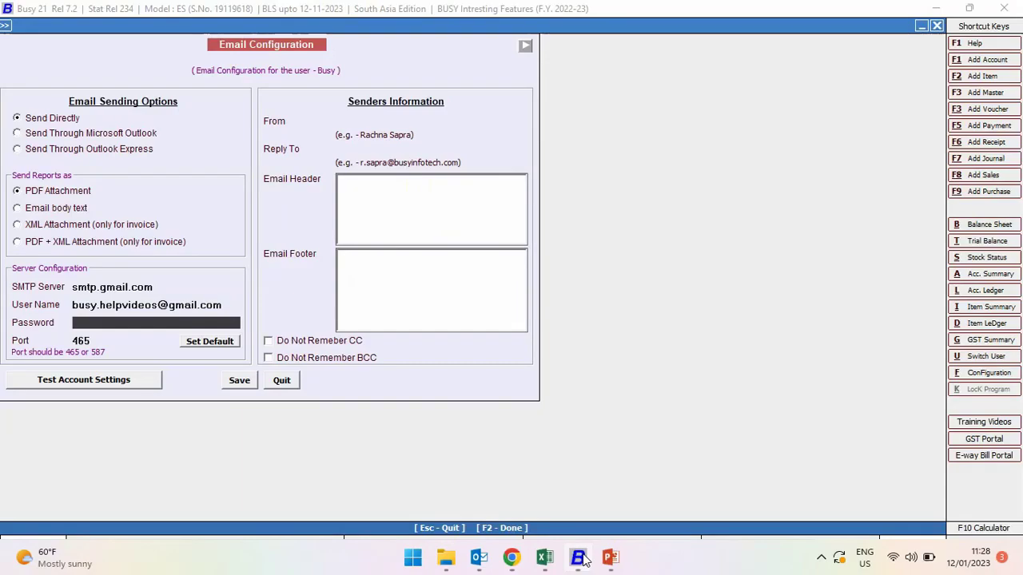
Paste the app password, set From name 'BUSY Infotech Pvt. Ltd.' and the Gmail reply-to address
right_click(160, 322)
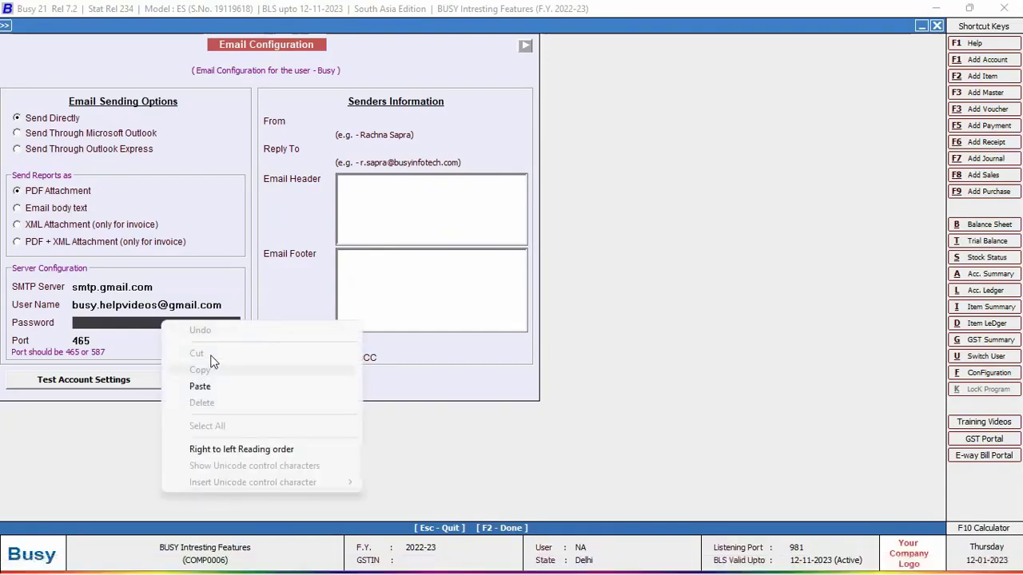
left_click(210, 387)
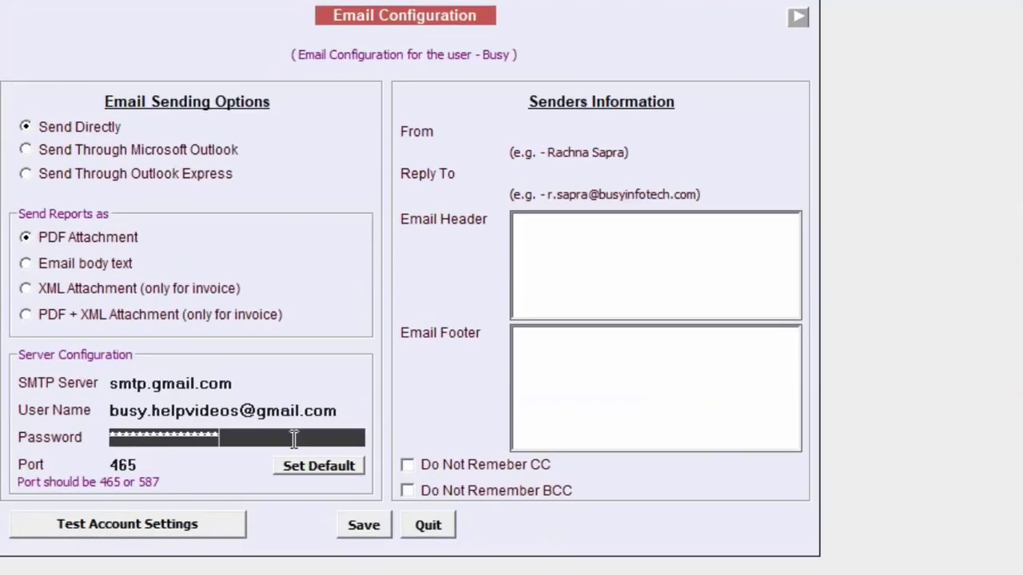
left_click(581, 132)
type("BUSY Infotech Pvt. Ltd.")
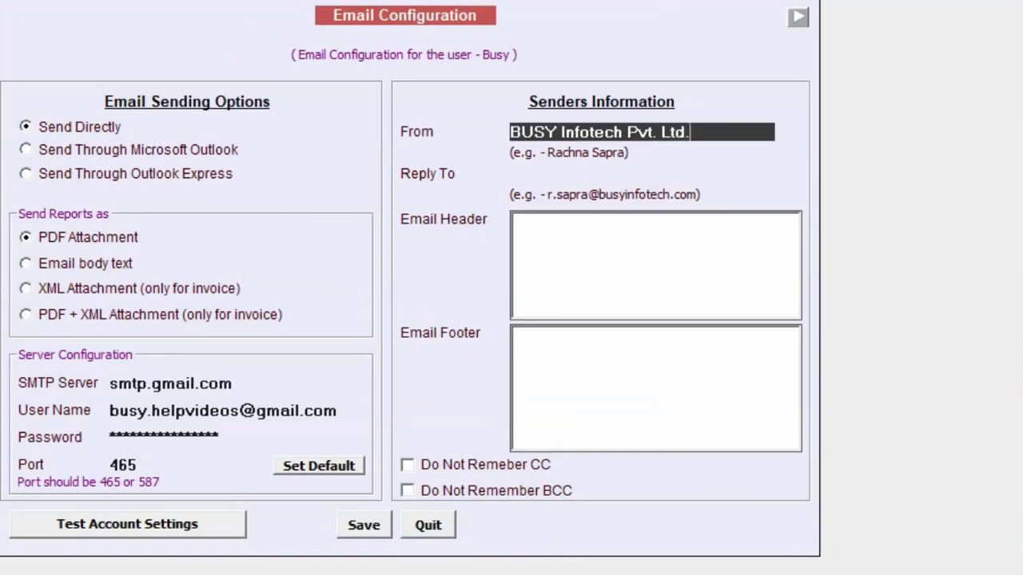
key("Return")
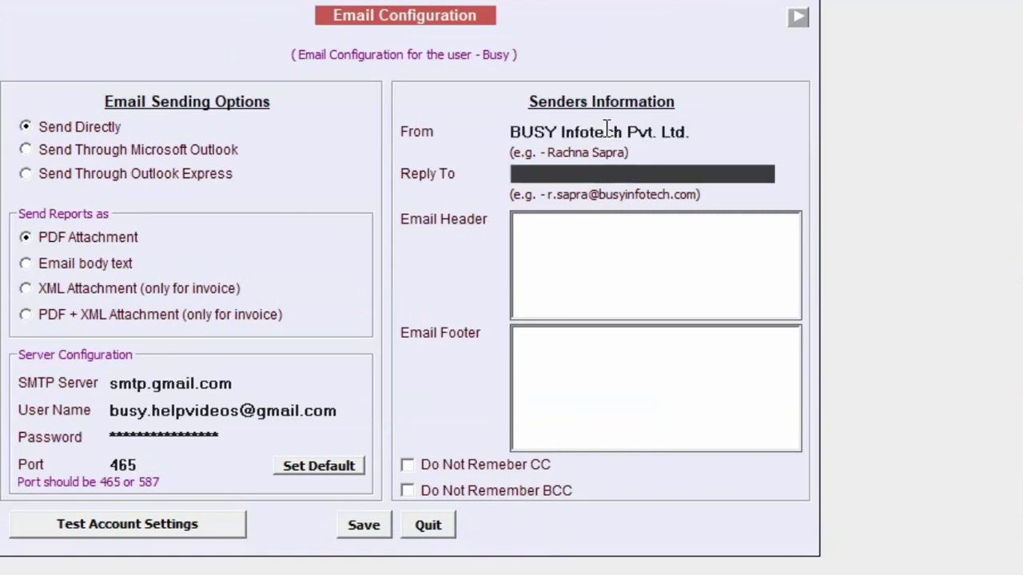
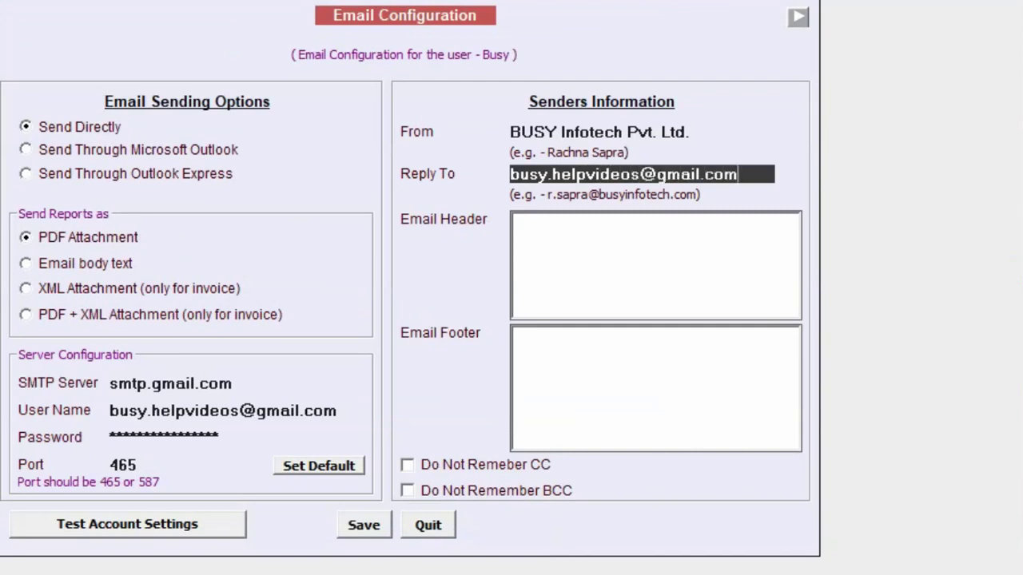
key("Return")
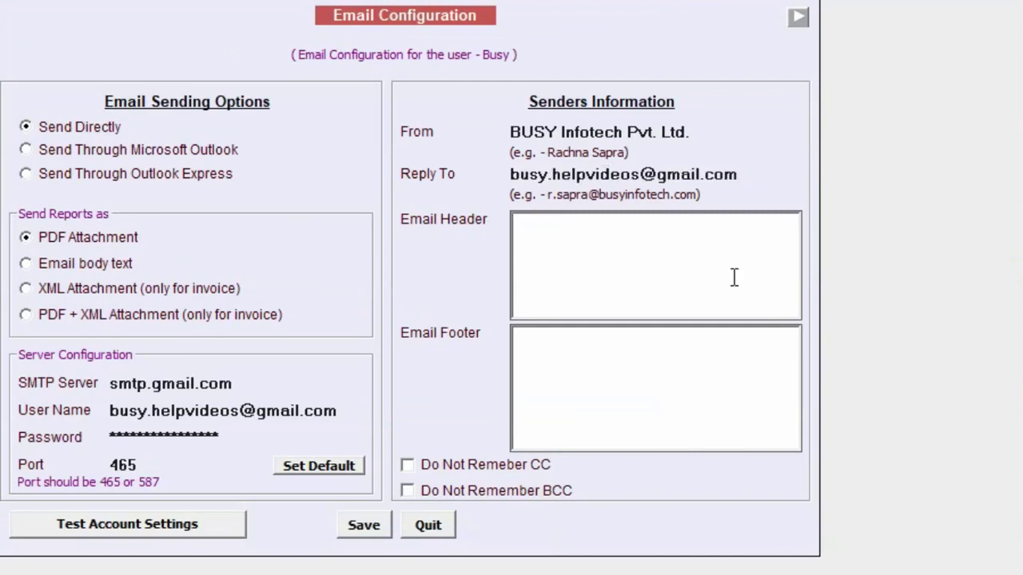
Add header 'Dear Sir, Greetings !!', footer 'Regards, BUSY - Training Team', and change port to 587
left_click(687, 273)
type("Dear ")
type("Sir,  ")
type("Greetings !!")
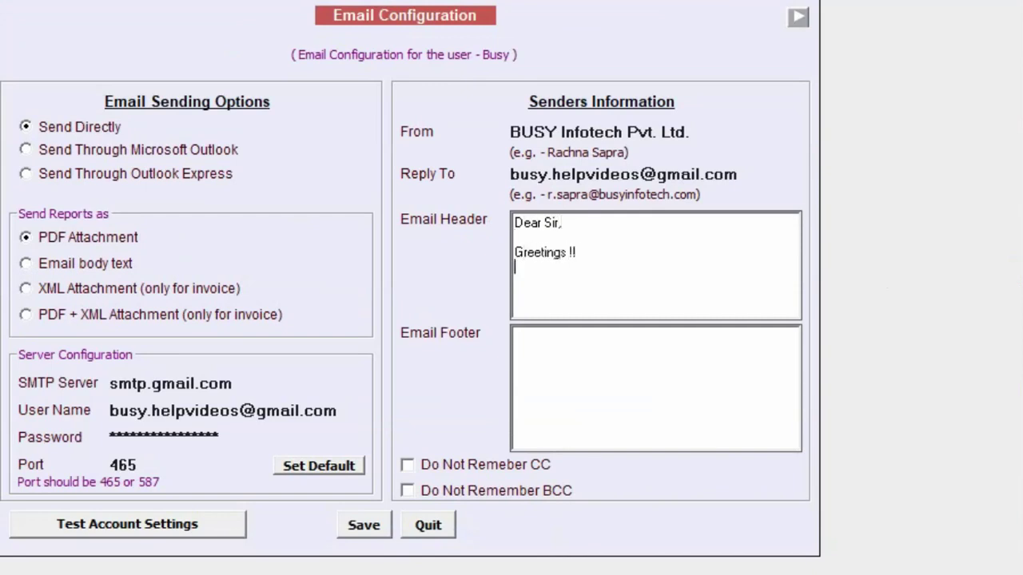
key("Tab")
type("Regards,")
key("Return")
type("BUSY - Training Team")
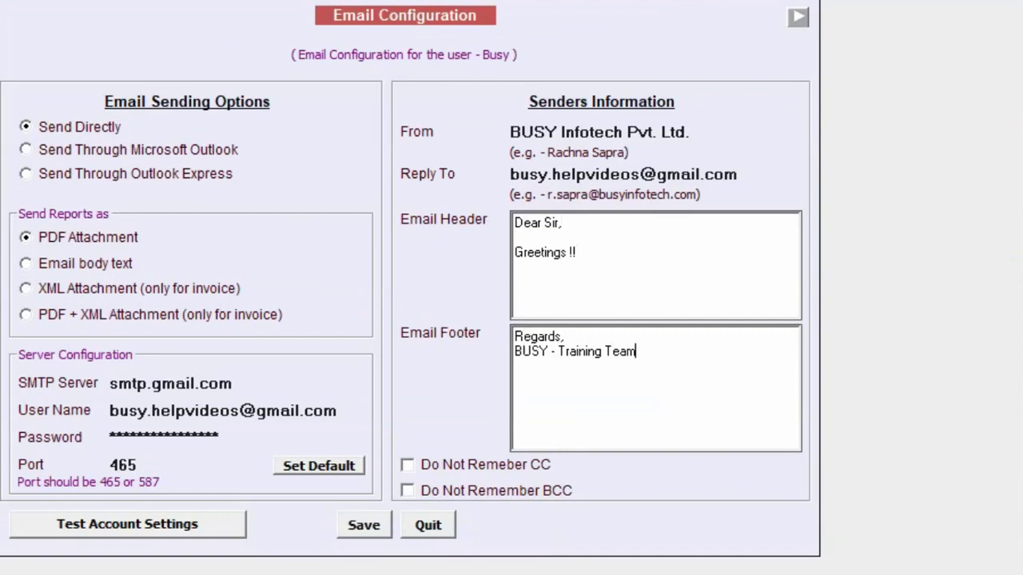
left_click(128, 464)
type("587")
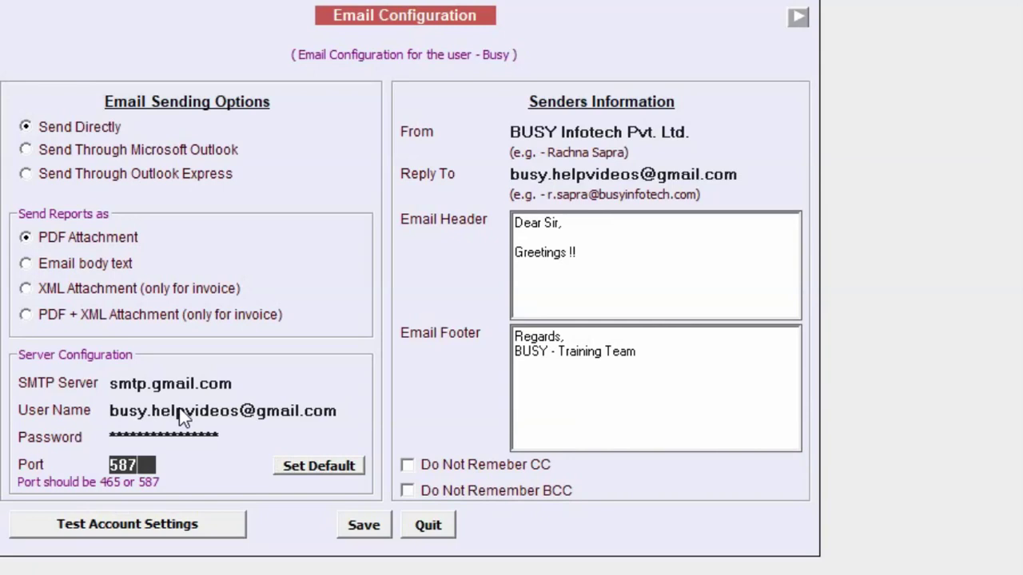
Run Test Account Settings, confirm the success message, and save the Email Configuration
left_click(183, 525)
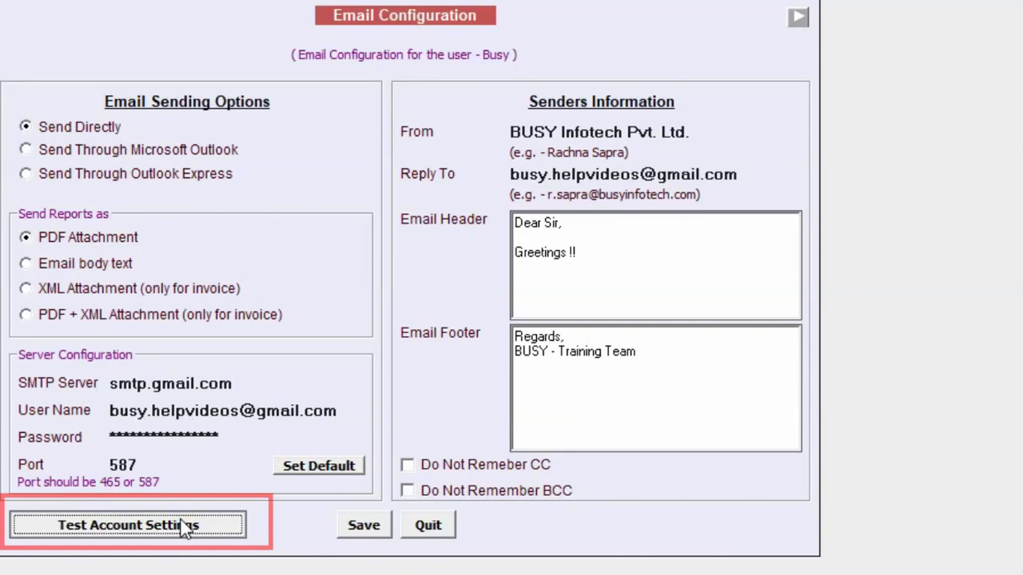
left_click(183, 525)
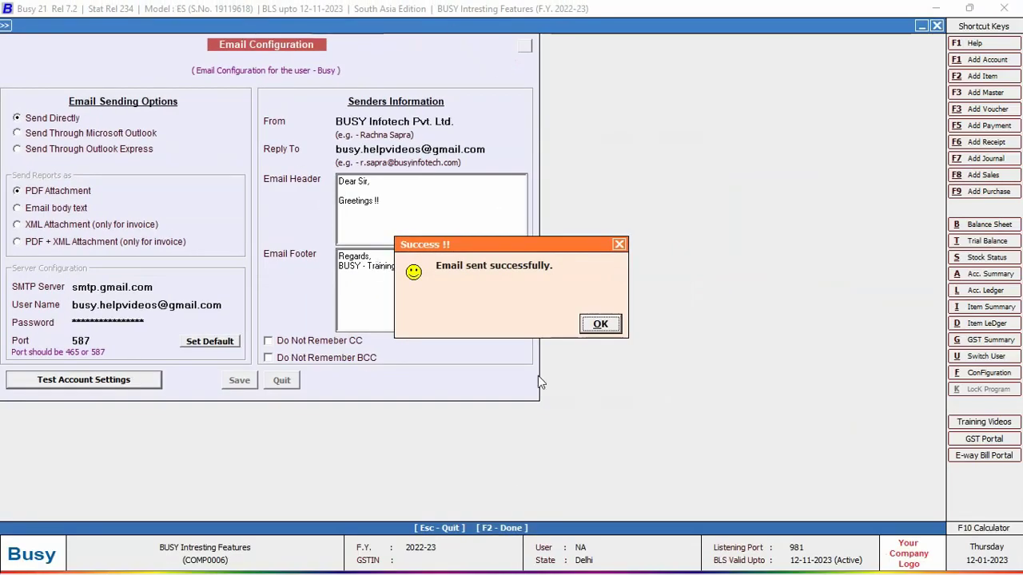
left_click(600, 325)
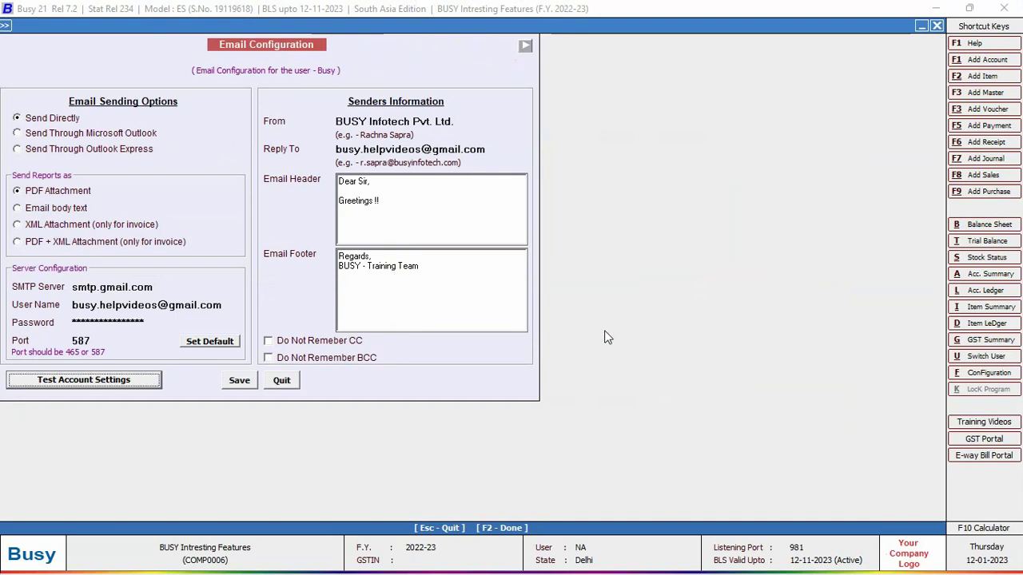
left_click(238, 384)
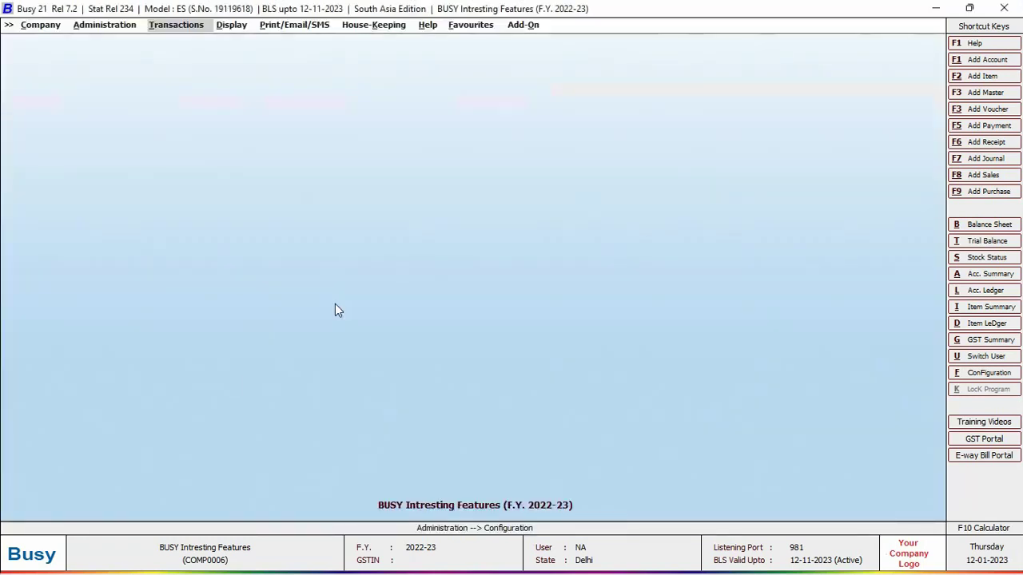
Open sales voucher 7/2022-23 for modification under Transactions > Sales
key("Return")
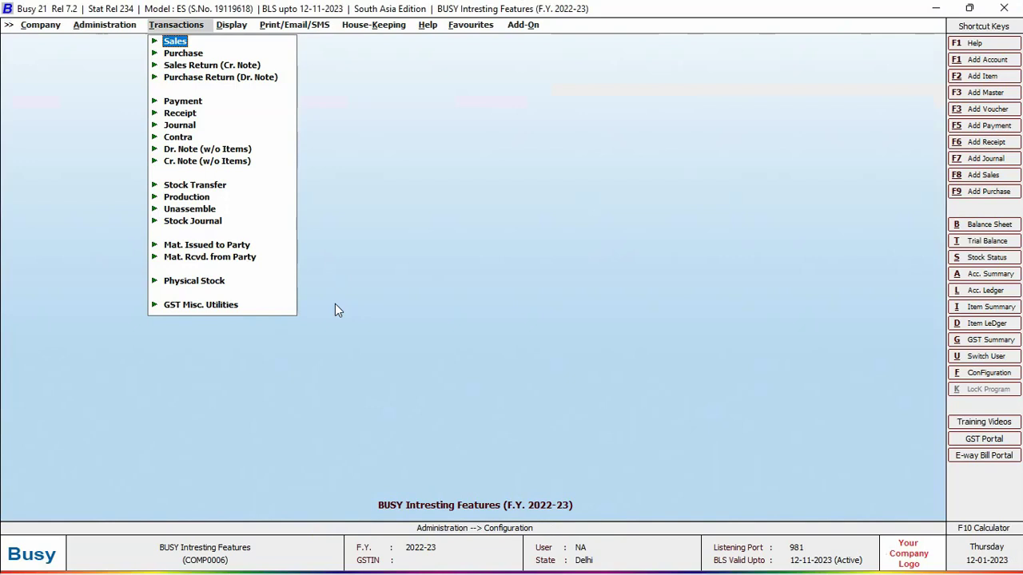
key("Return")
key("Down")
key("Return")
key("Return")
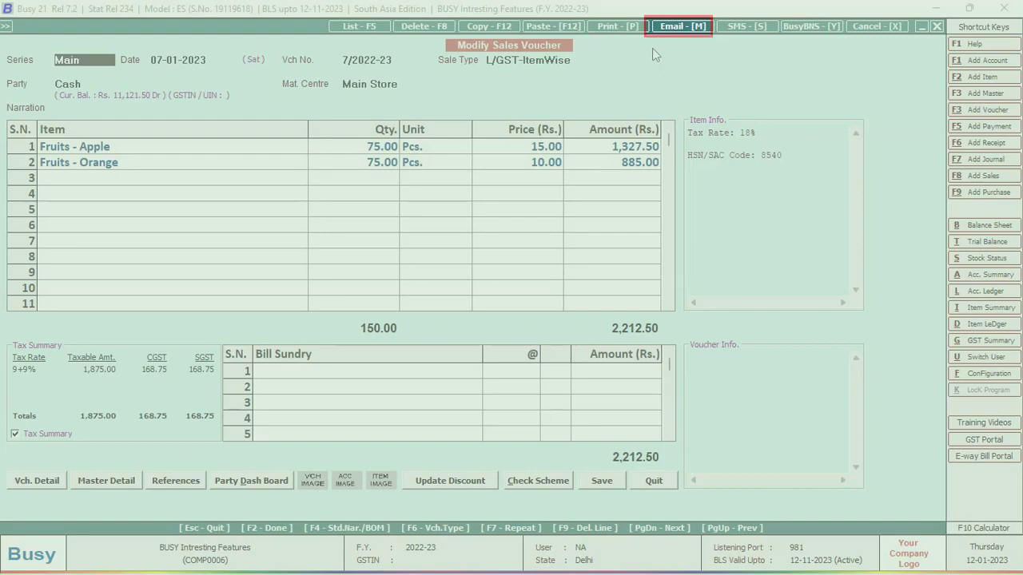
Email the voucher in STANDARD format as a PDF to the customer's address
left_click(678, 26)
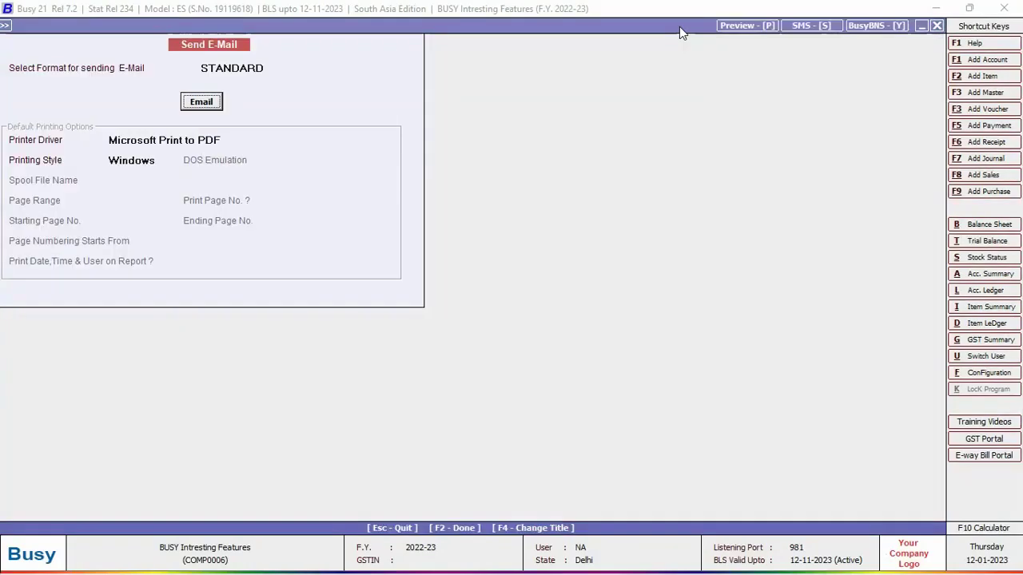
key("Return")
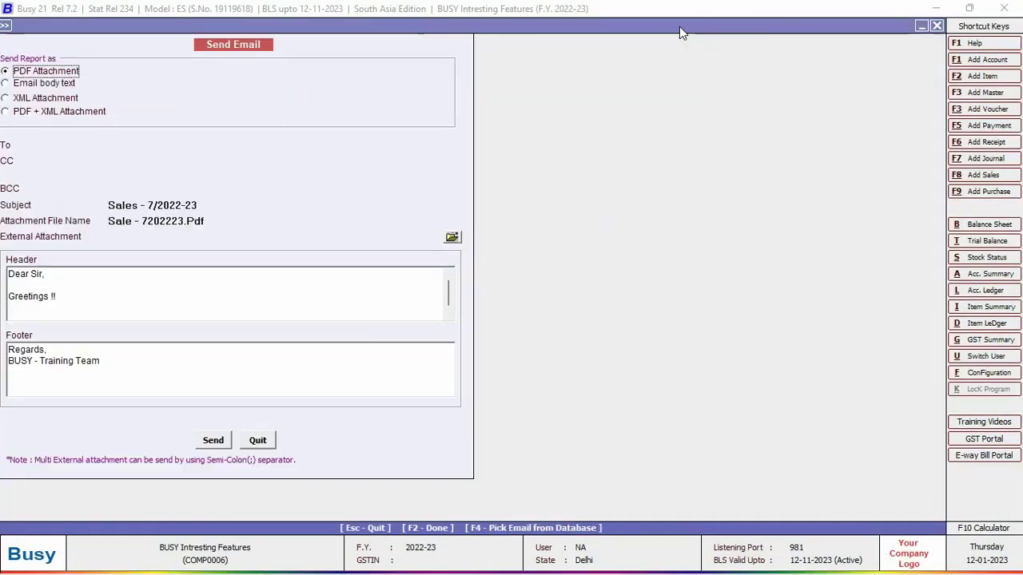
key("Return")
left_click(212, 441)
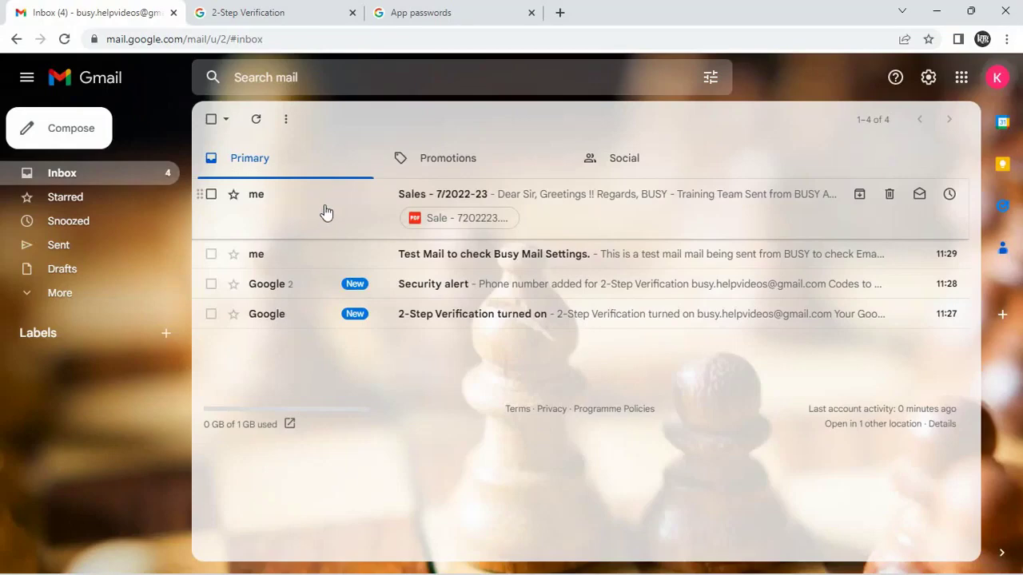
Check the Sales - 7/2022-23 email's Sale - 7202223 PDF totalling 2,212.50, then minimize Chrome
left_click(326, 211)
scroll(344, 336, "down", 2)
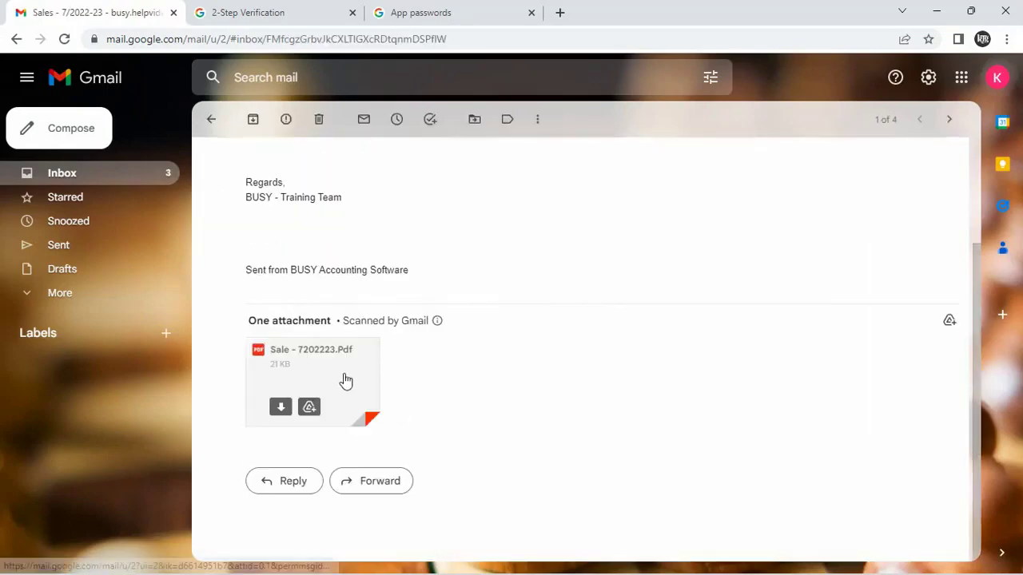
left_click(345, 380)
scroll(566, 264, "down", 5)
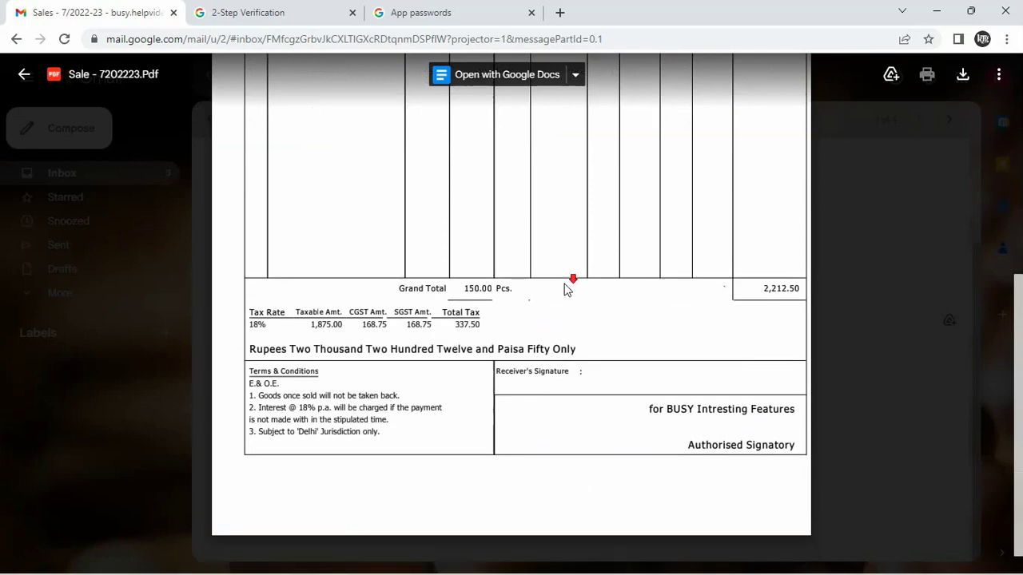
scroll(564, 289, "up", 5)
left_click(24, 73)
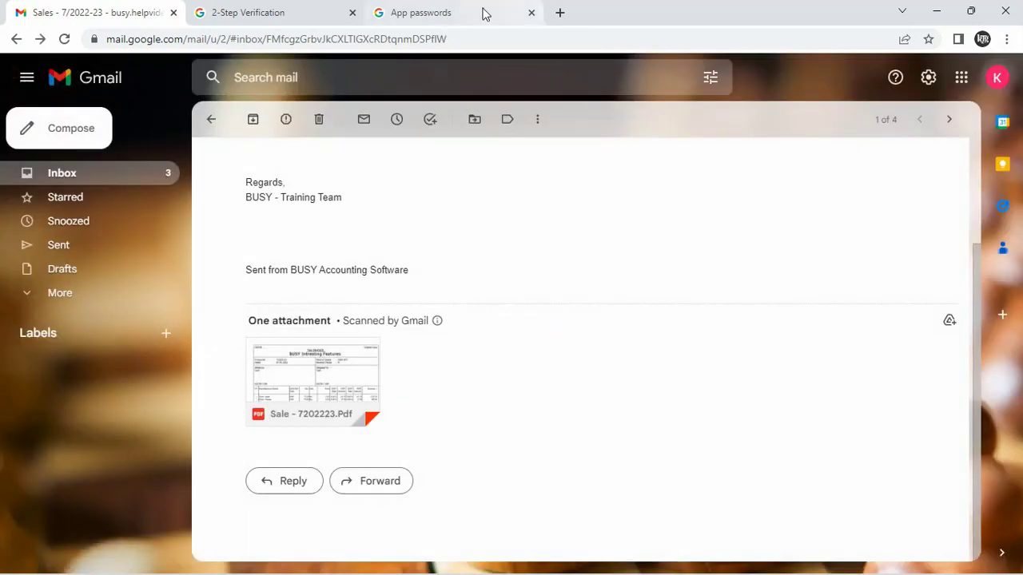
left_click(936, 11)
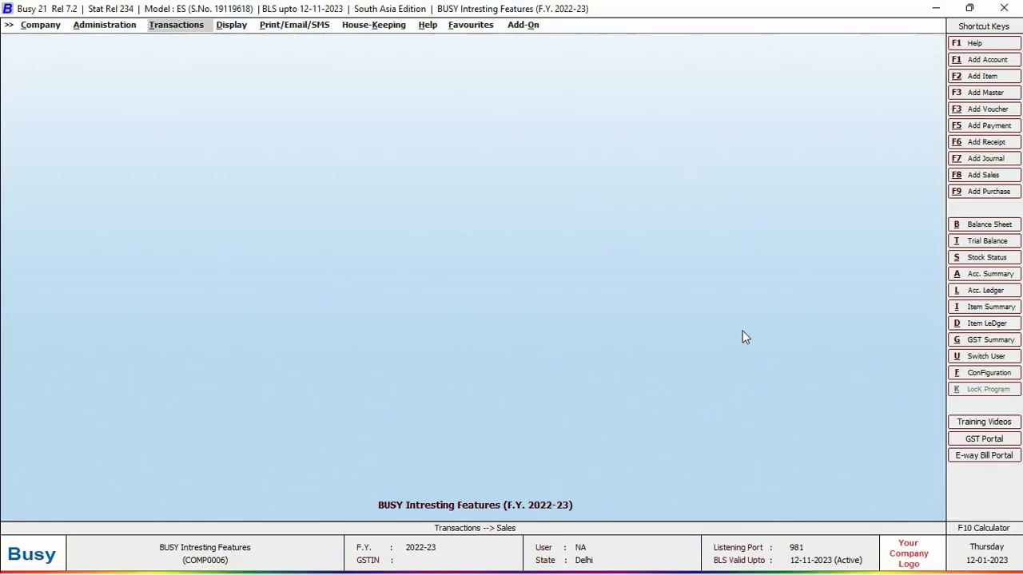